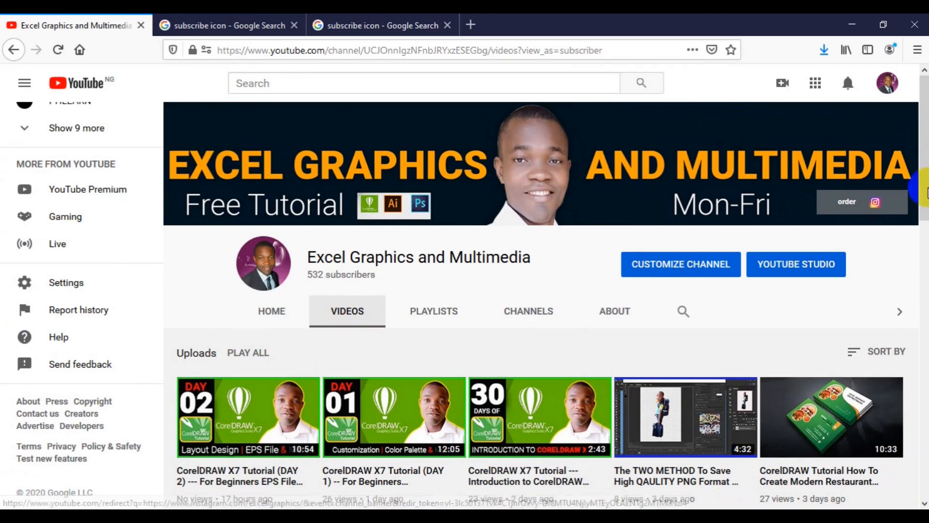
pyautogui.moveTo(924, 203); pyautogui.dragTo(925, 375)
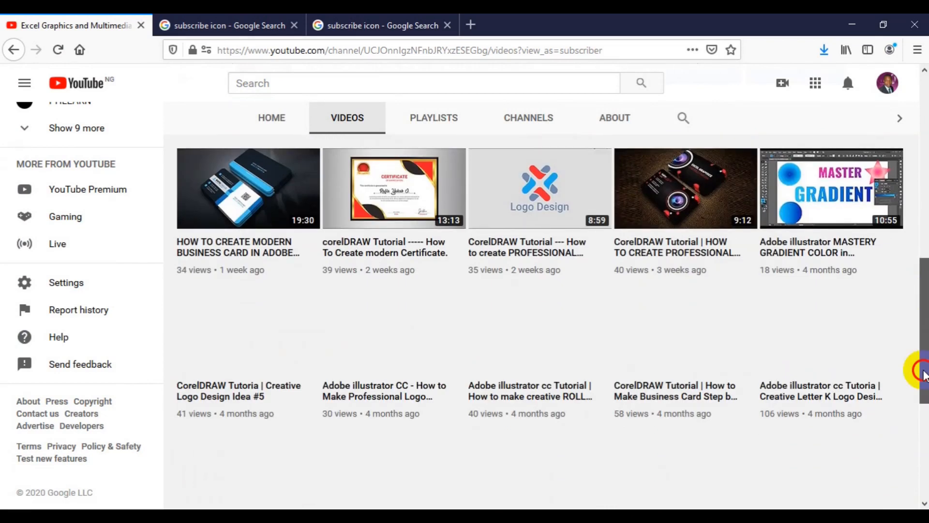
pyautogui.moveTo(925, 375)
pyautogui.mouseDown()
pyautogui.moveTo(925, 305)
pyautogui.moveTo(925, 360)
pyautogui.mouseUp()
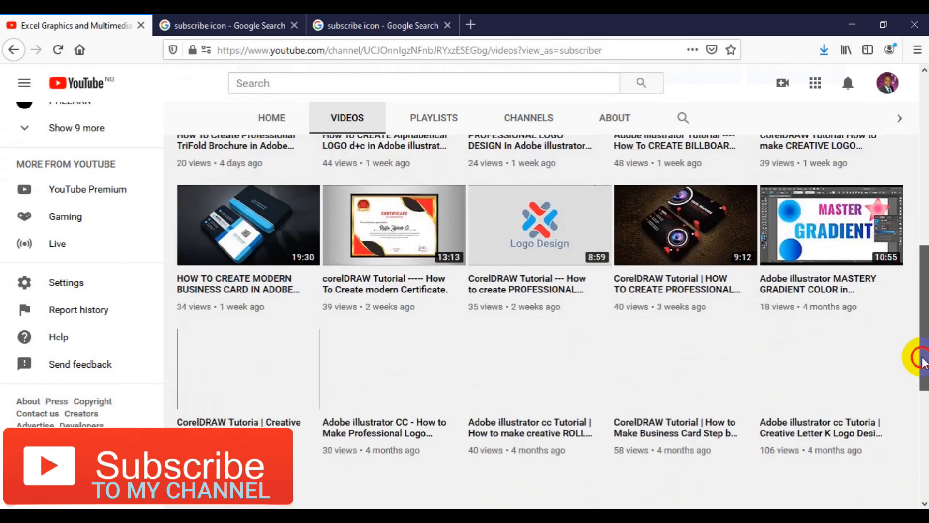
pyautogui.moveTo(924, 361); pyautogui.dragTo(924, 396)
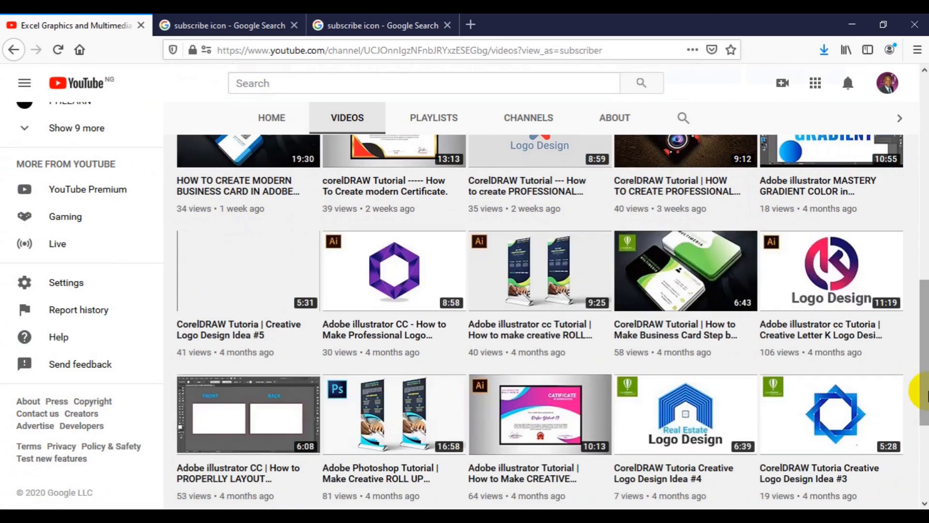
pyautogui.moveTo(925, 393); pyautogui.dragTo(925, 218)
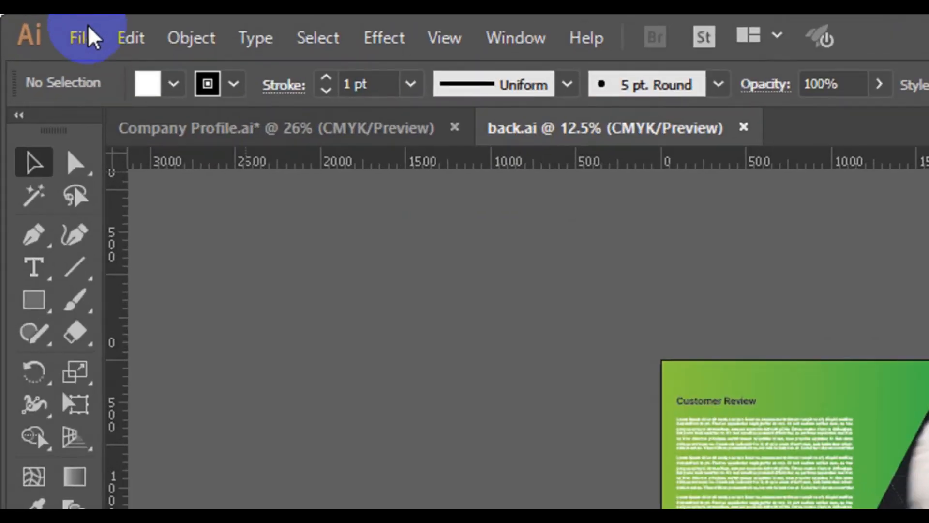
# Start a new document and name it Company Profile
pyautogui.click(87, 37)
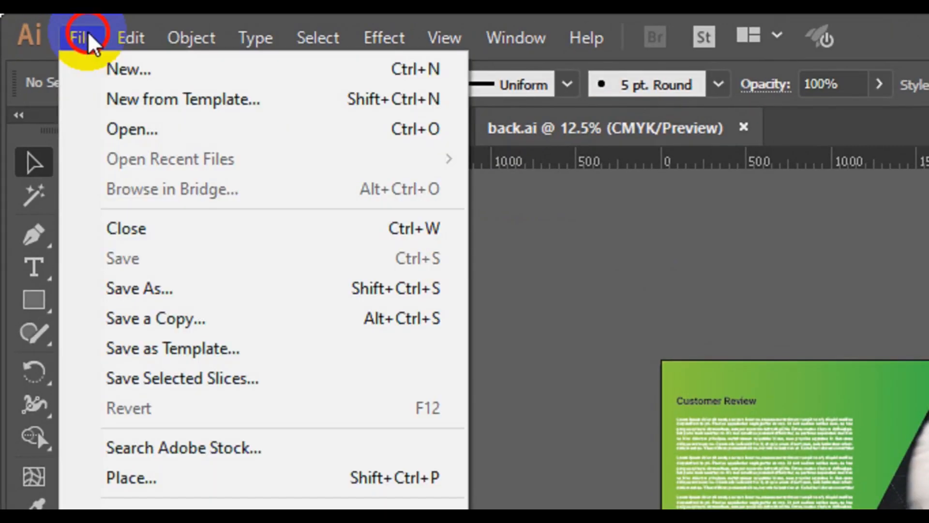
pyautogui.click(218, 83)
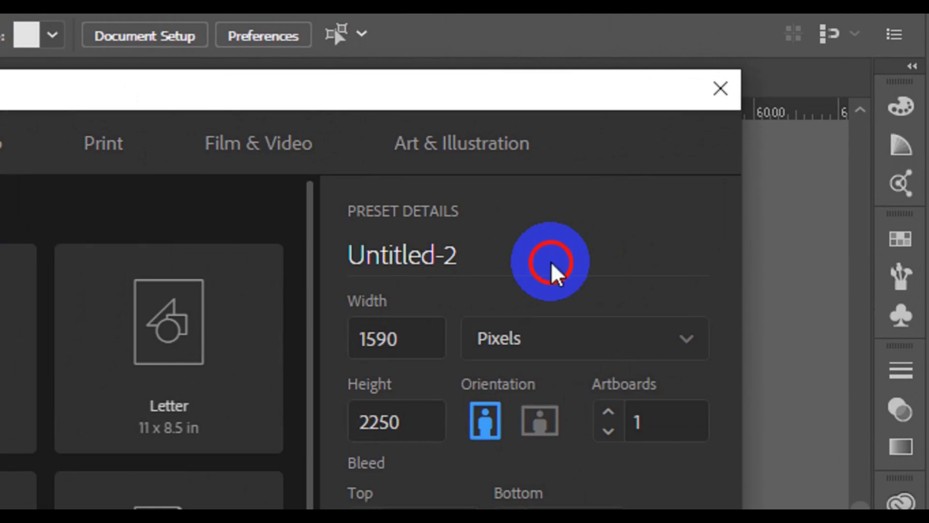
pyautogui.click(551, 261)
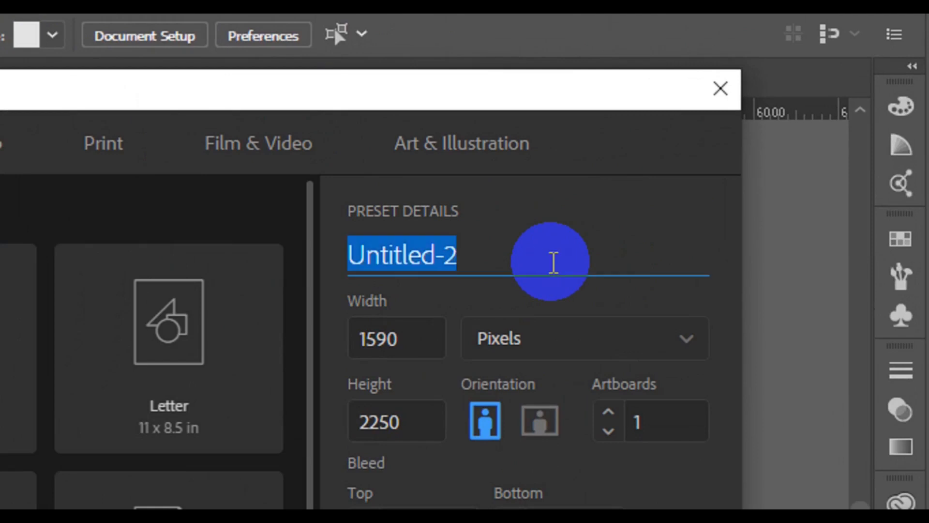
pyautogui.write('CompNY')
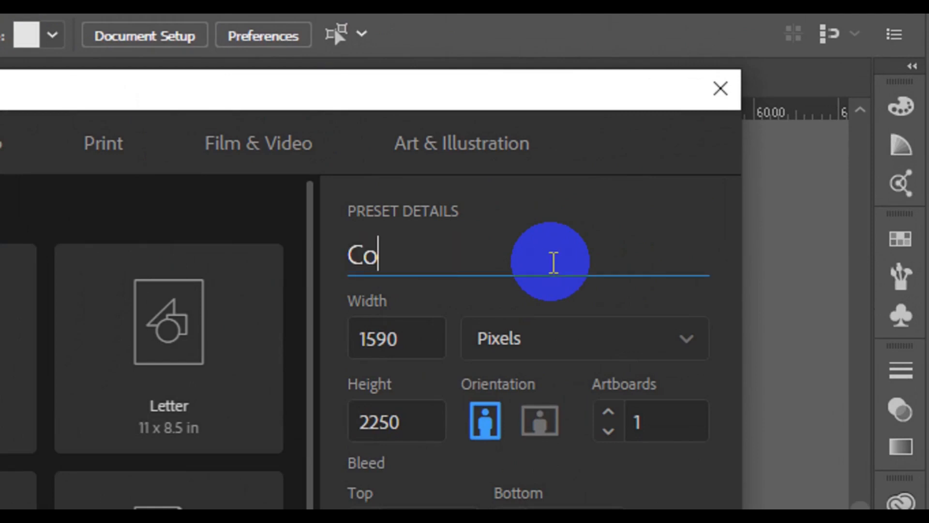
pyautogui.press('BackSpace')
pyautogui.press('BackSpace')
pyautogui.press('BackSpace')
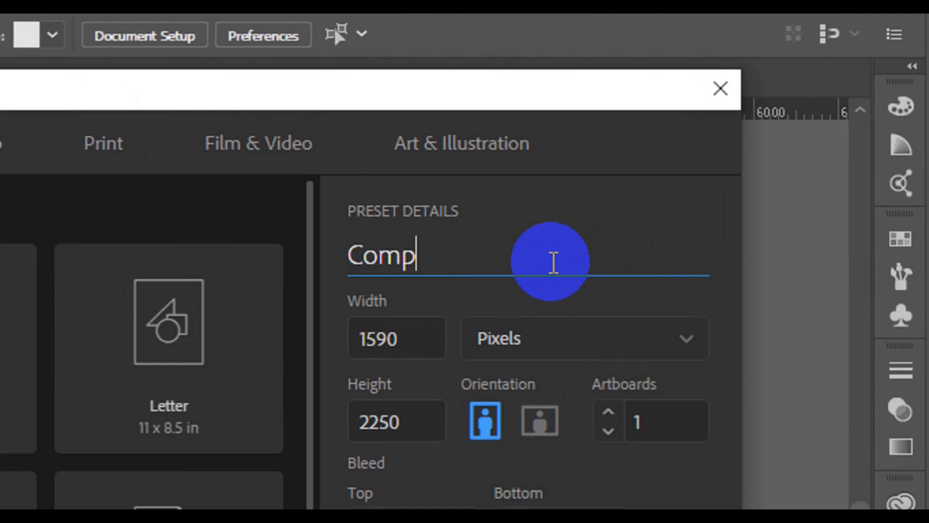
pyautogui.write('any ')
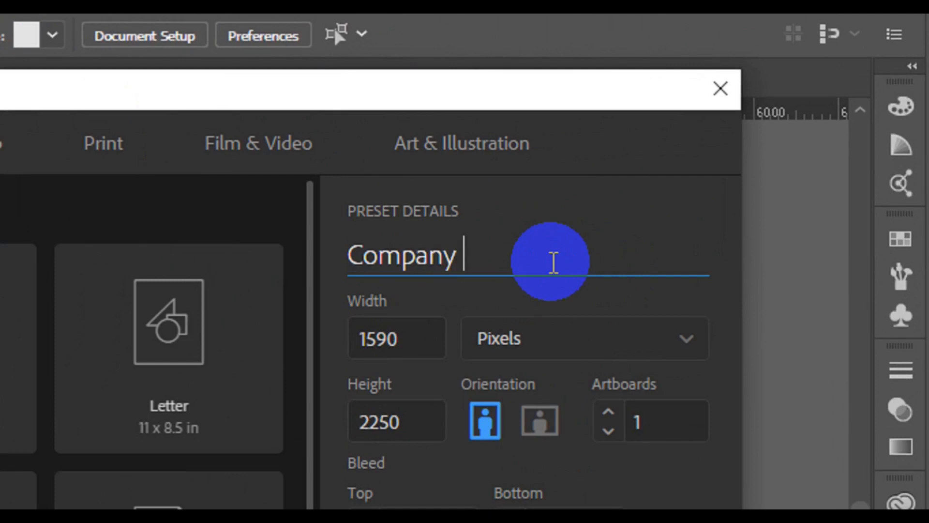
pyautogui.write('Profile')
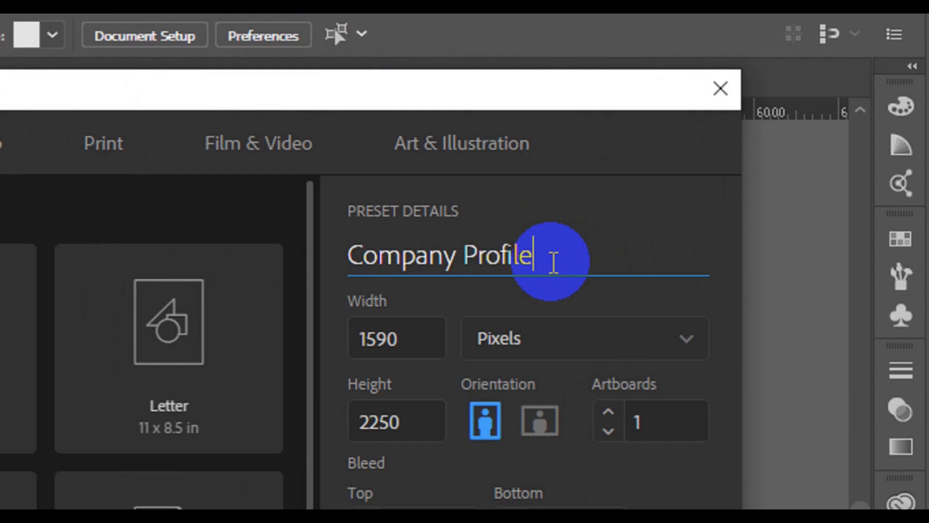
# Set the document width to 3180 pixels, keep the height at 2250, and create the document
pyautogui.click(416, 357)
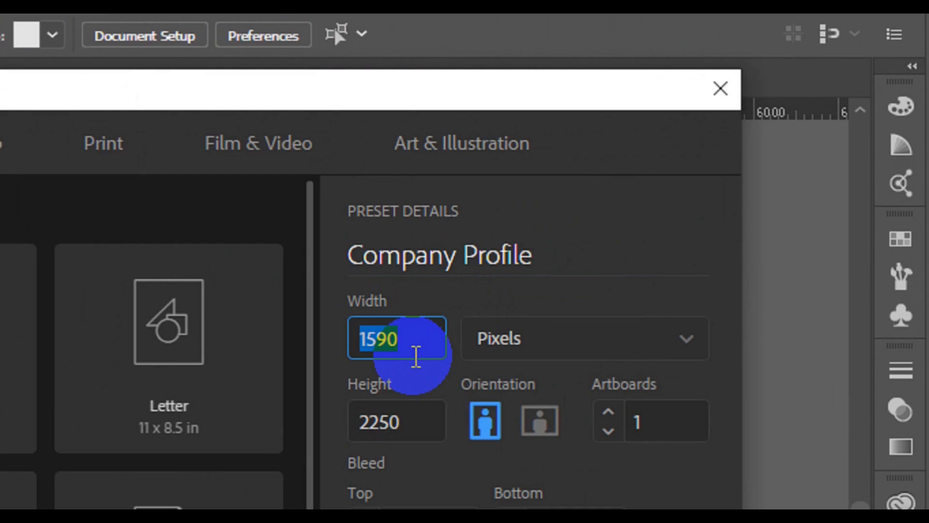
pyautogui.click(416, 357)
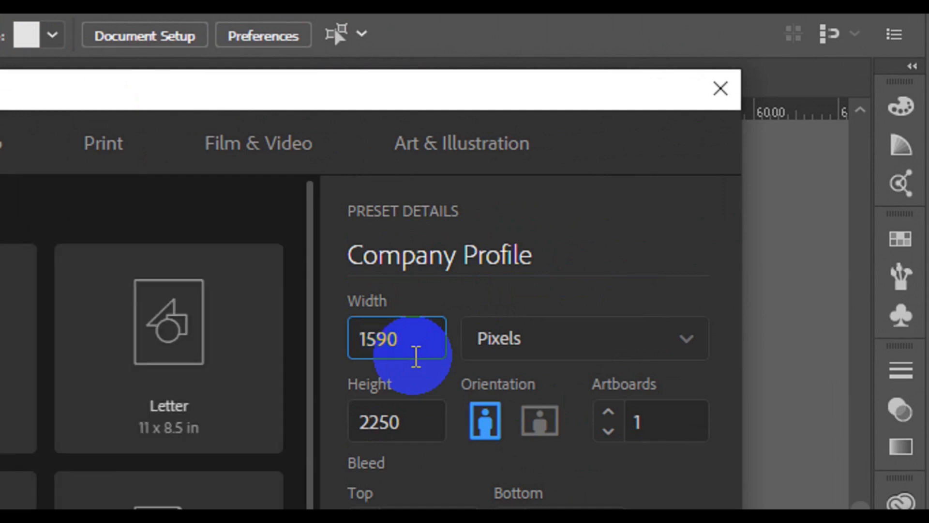
pyautogui.doubleClick(411, 351)
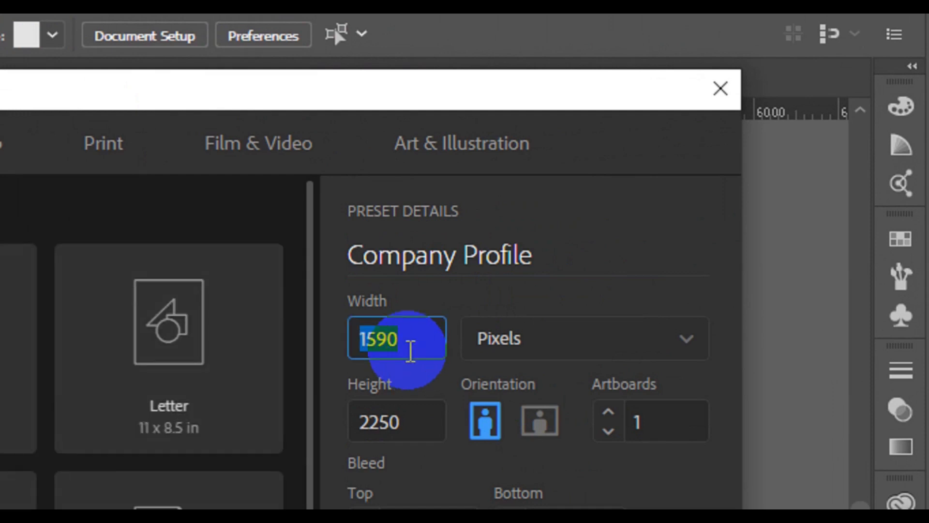
pyautogui.press('BackSpace')
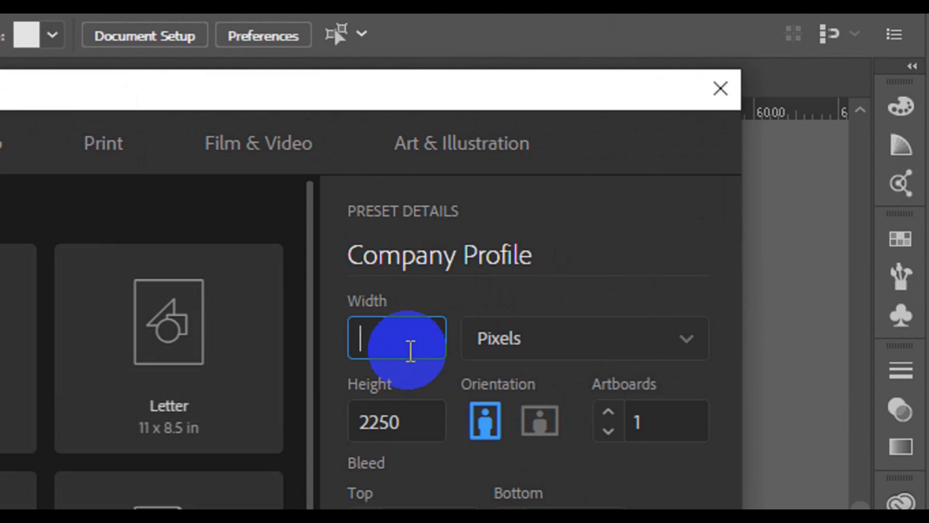
pyautogui.write('3180')
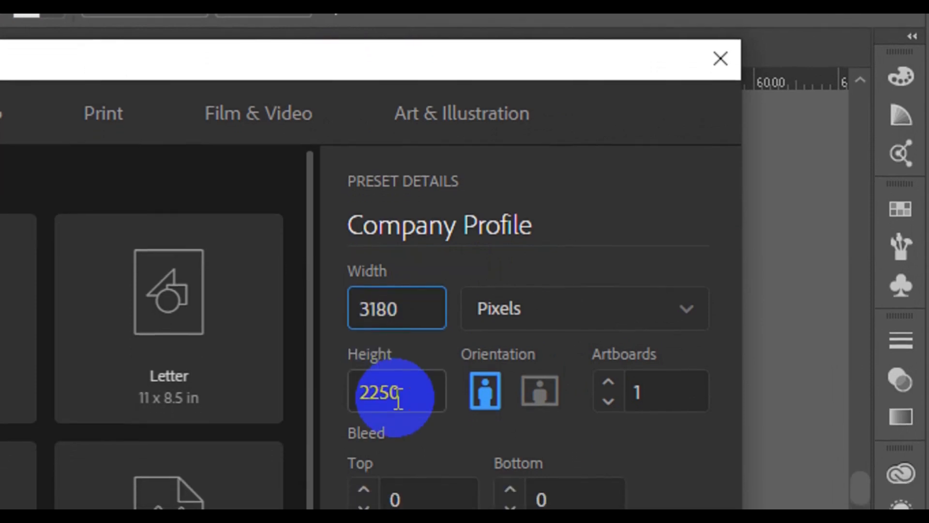
pyautogui.click(398, 396)
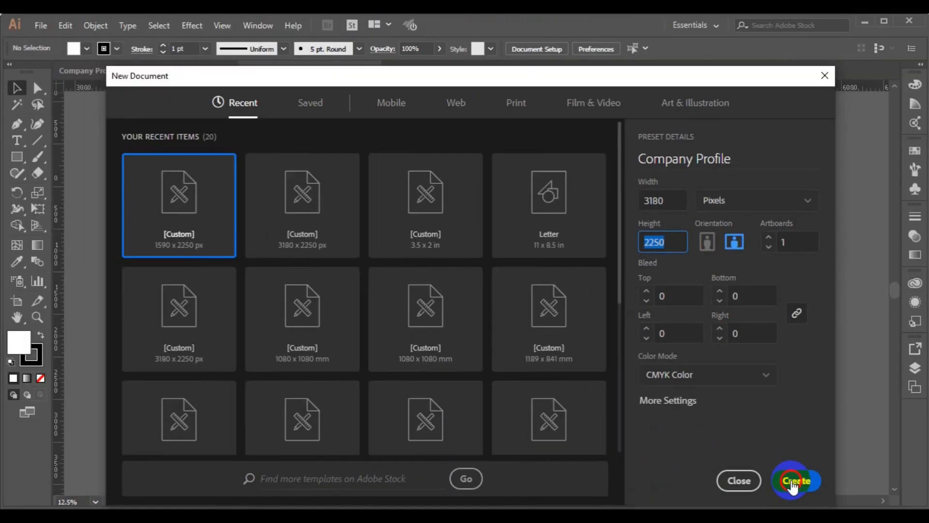
pyautogui.click(794, 482)
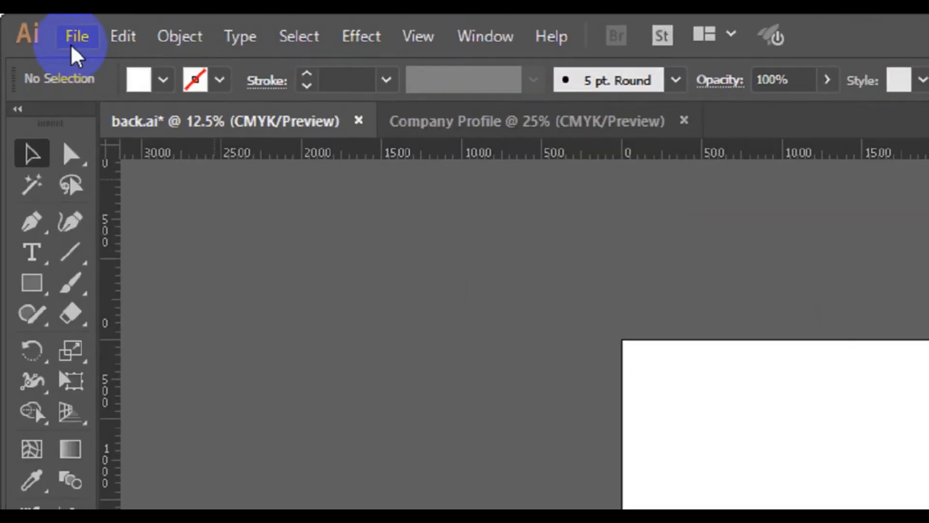
# Place the linked image 3004976.jpg in the upper-right part of the blank artboard in back.ai, ending at the artboard's right edge
pyautogui.click(38, 30)
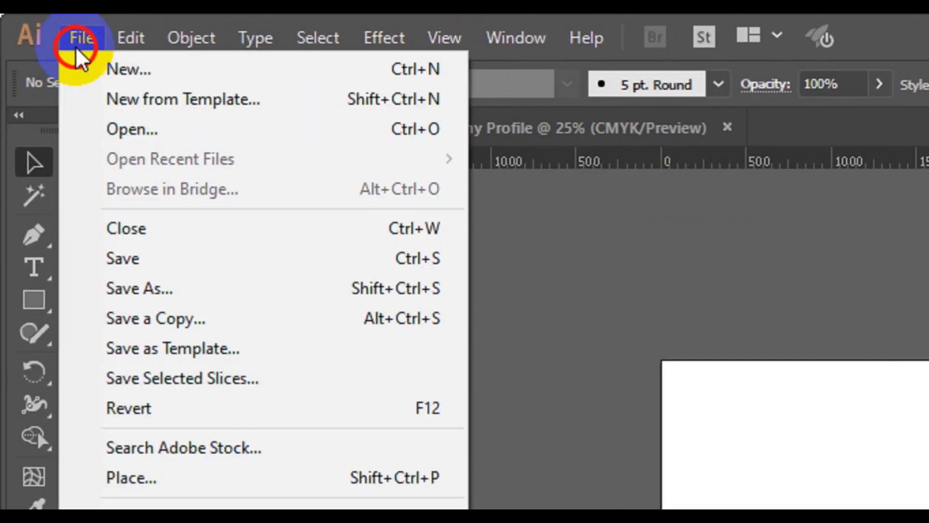
pyautogui.click(173, 484)
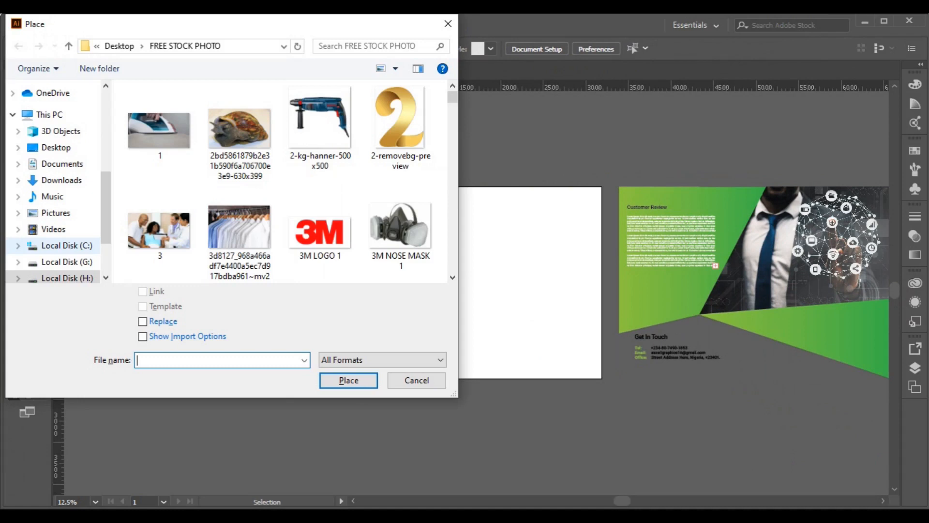
pyautogui.click(254, 234)
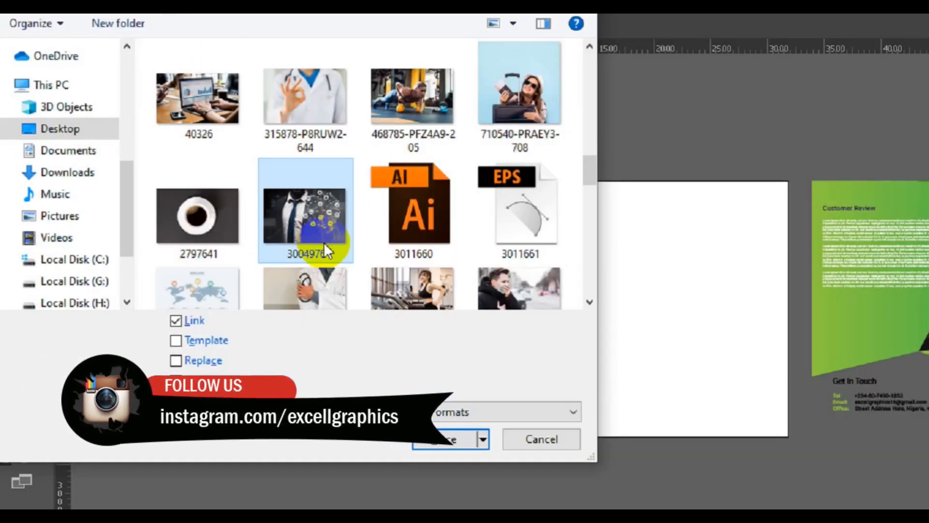
pyautogui.click(440, 439)
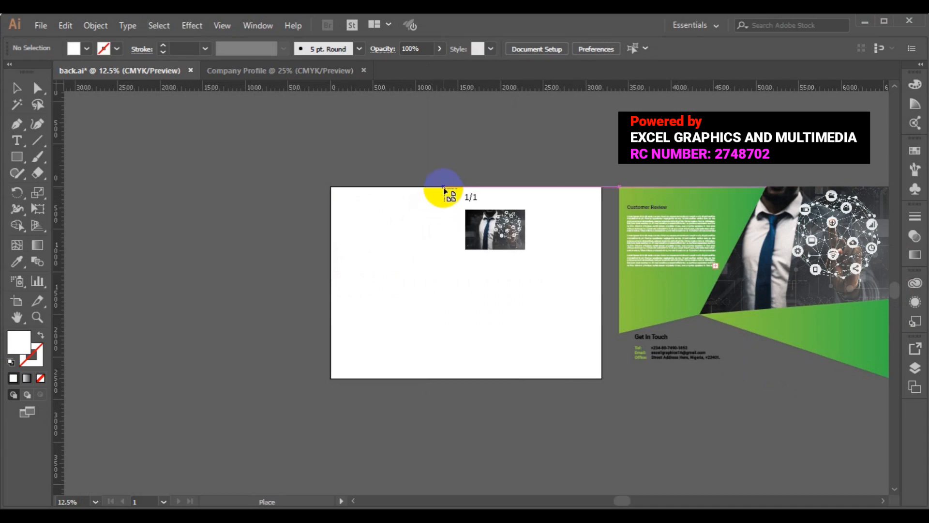
pyautogui.moveTo(444, 188); pyautogui.dragTo(602, 329)
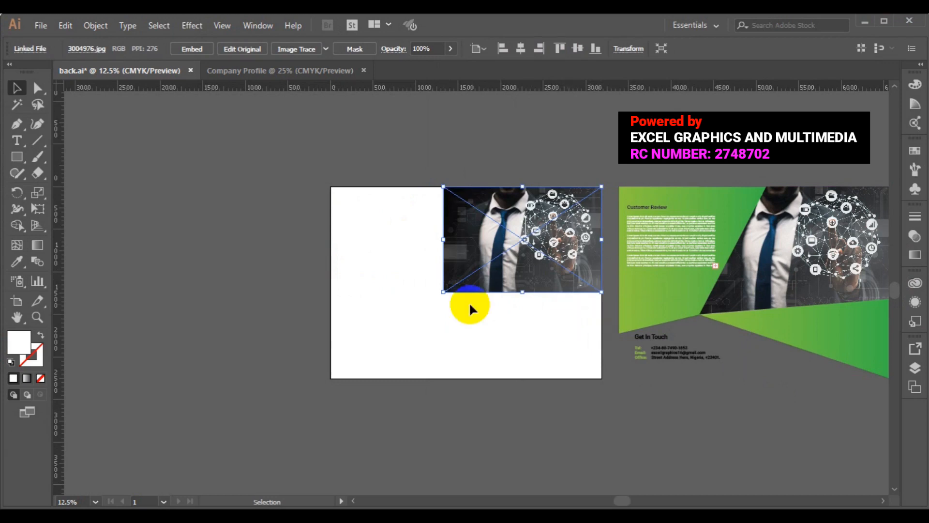
# Enlarge the placed image proportionally to about 1965 by 1311 px and align it with the artboard's top and right edges
pyautogui.moveTo(443, 293); pyautogui.dragTo(440, 309)
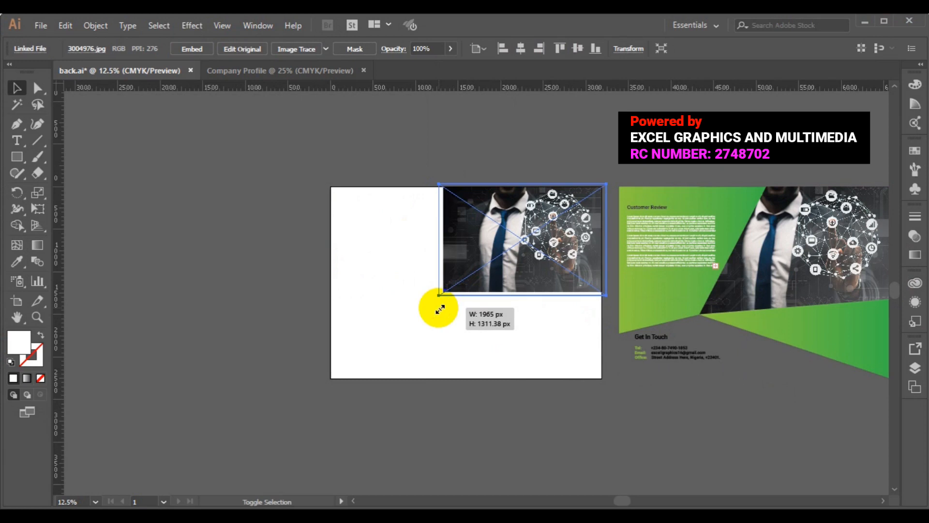
pyautogui.click(520, 247)
pyautogui.moveTo(520, 247); pyautogui.dragTo(513, 258)
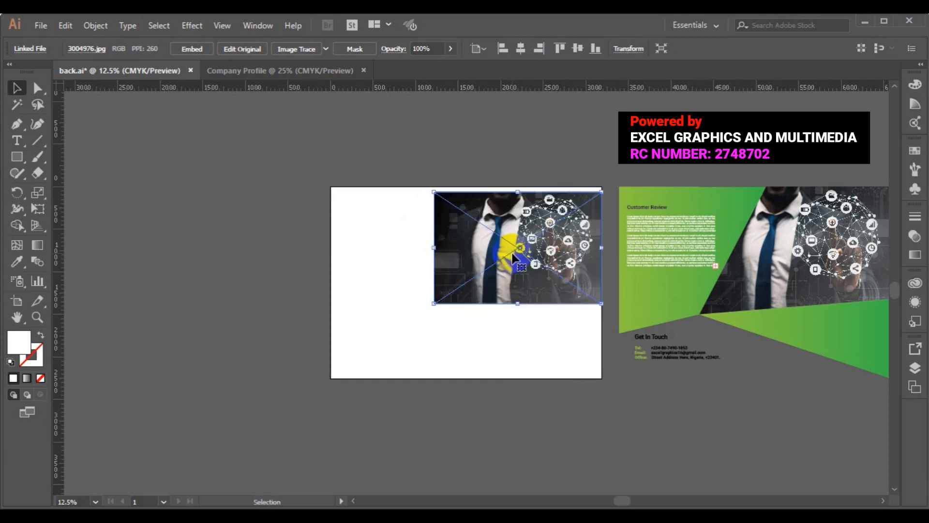
pyautogui.click(560, 50)
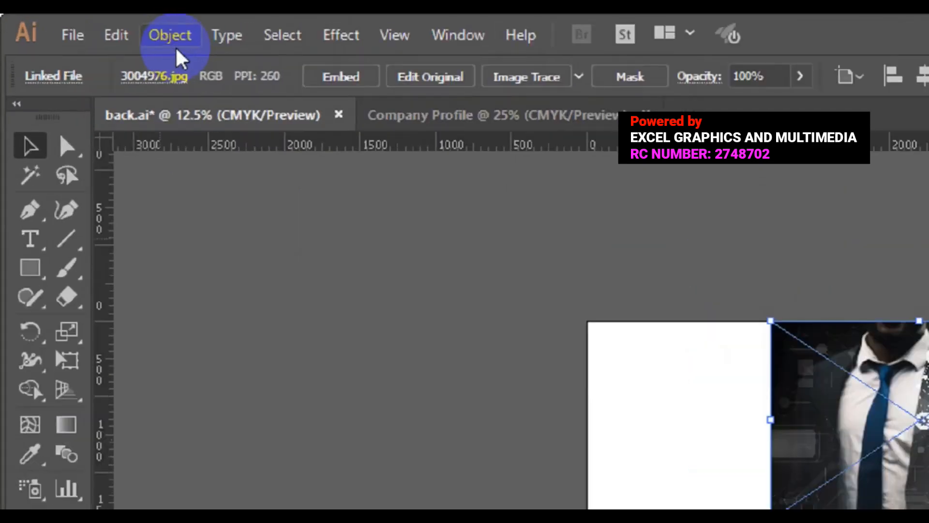
# Lock the placed businessman image on the artboard
pyautogui.click(97, 27)
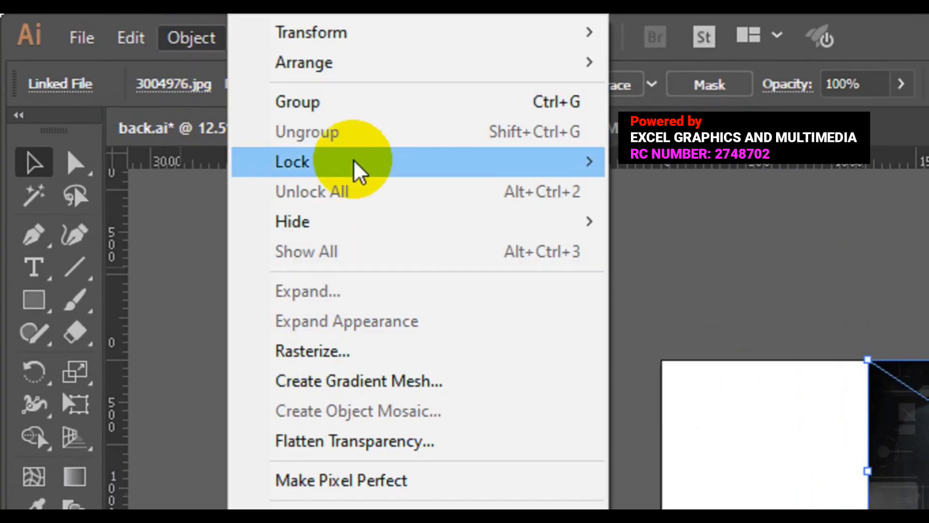
pyautogui.moveTo(367, 168)
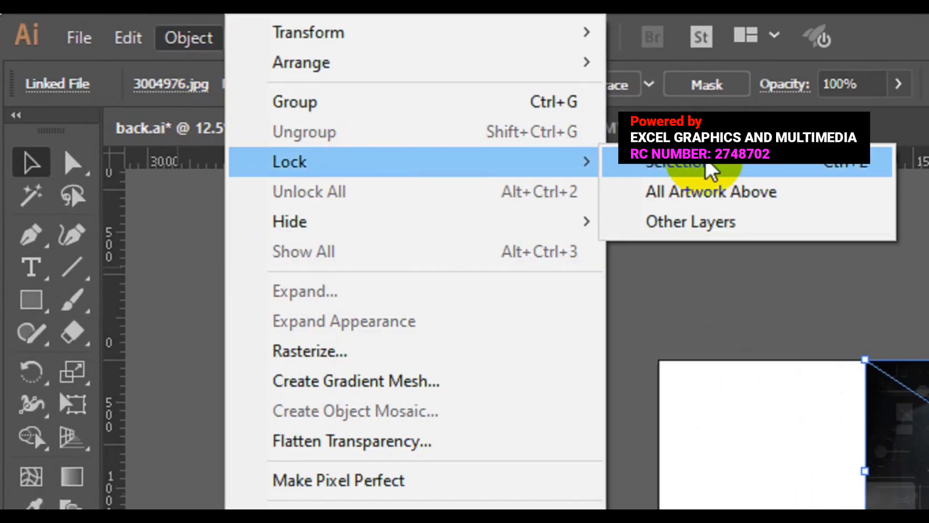
pyautogui.click(714, 164)
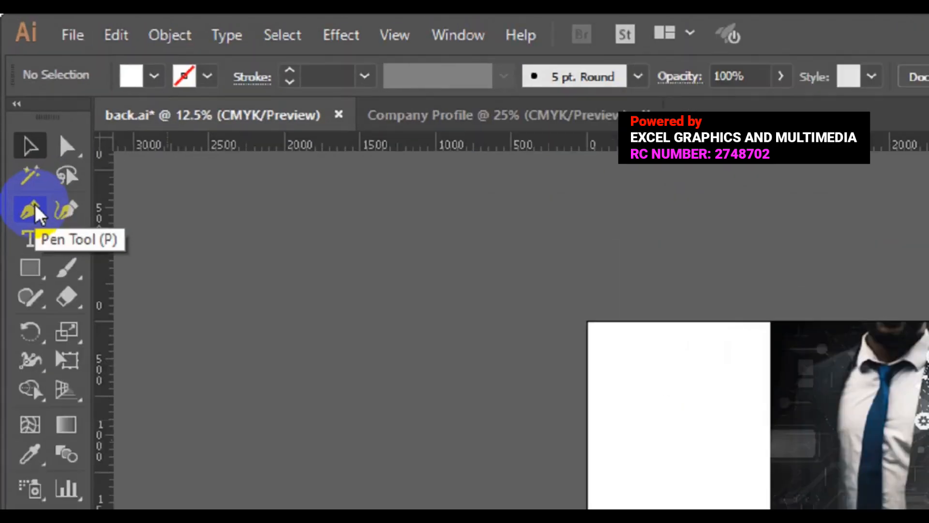
# Draw a closed white Pen shape through about (0, 1694), the image's lower-left corner, (1847, 0) and the artboard's upper-left corner
pyautogui.click(32, 210)
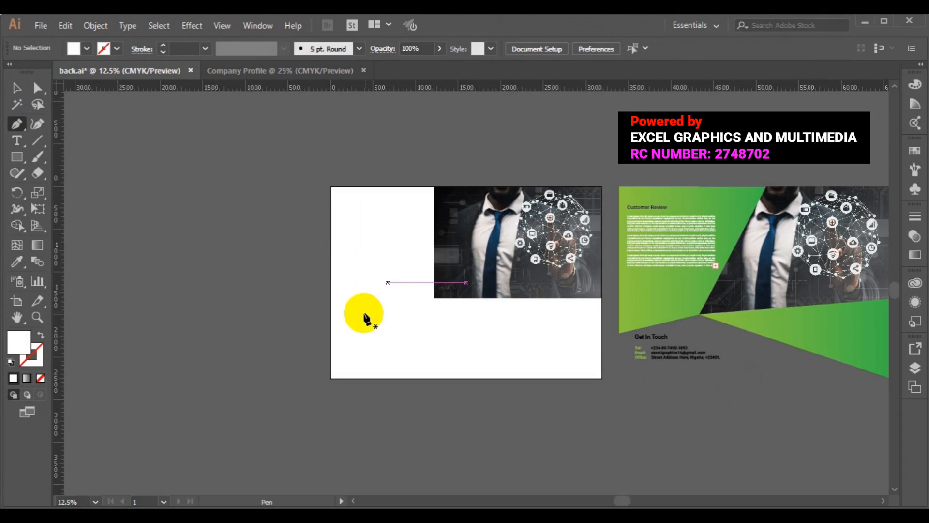
pyautogui.click(330, 331)
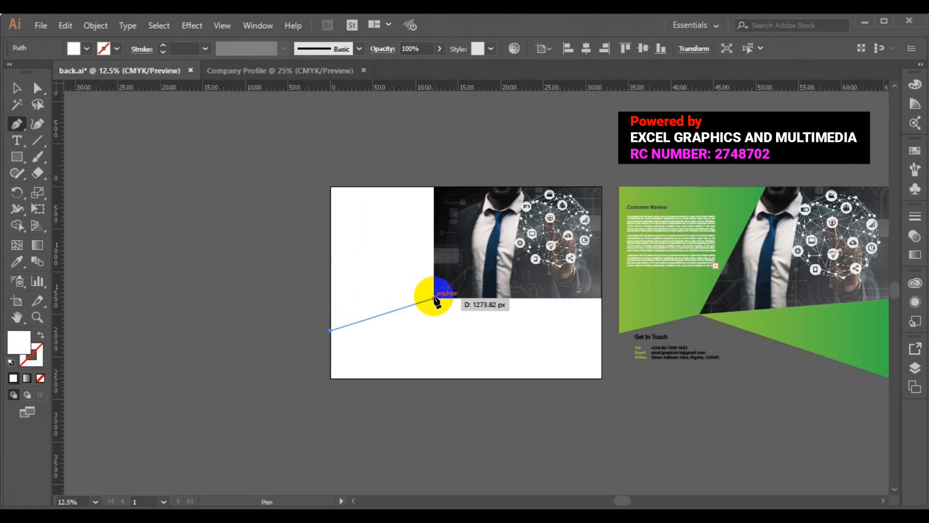
pyautogui.click(433, 298)
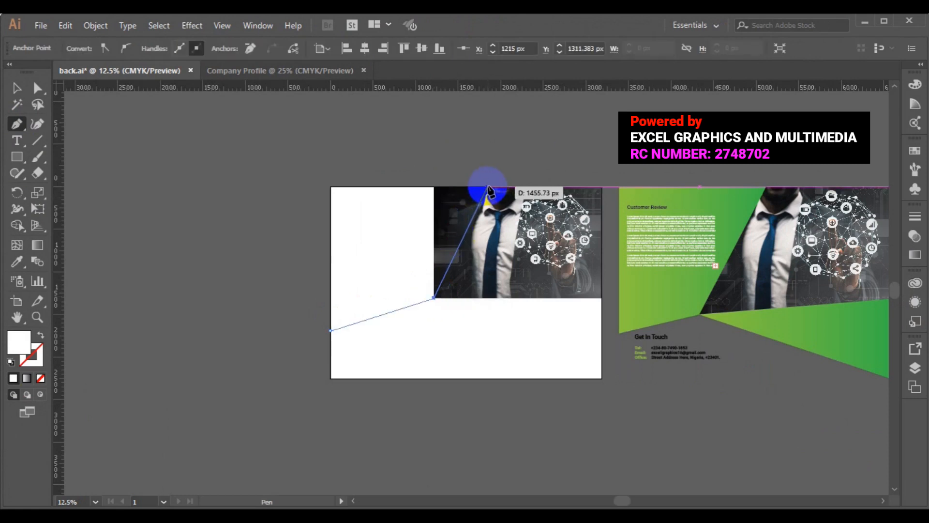
pyautogui.click(488, 186)
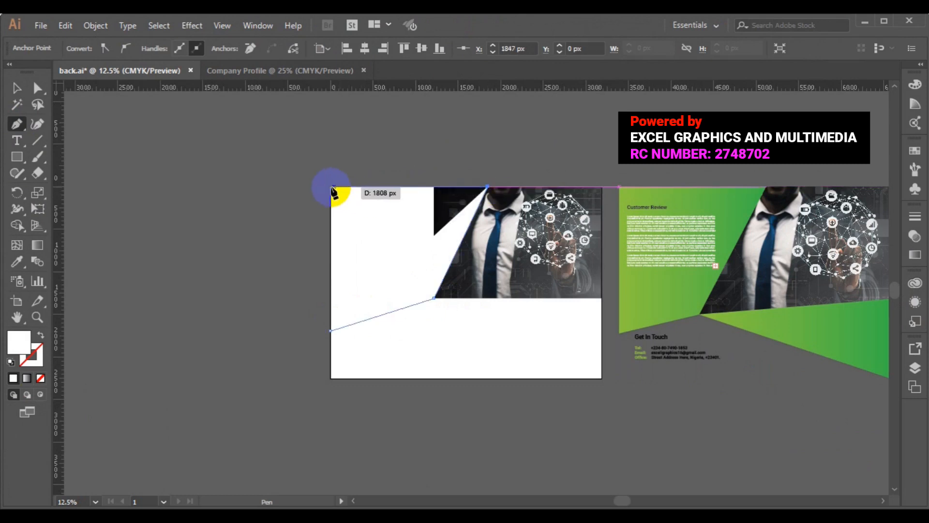
pyautogui.click(331, 187)
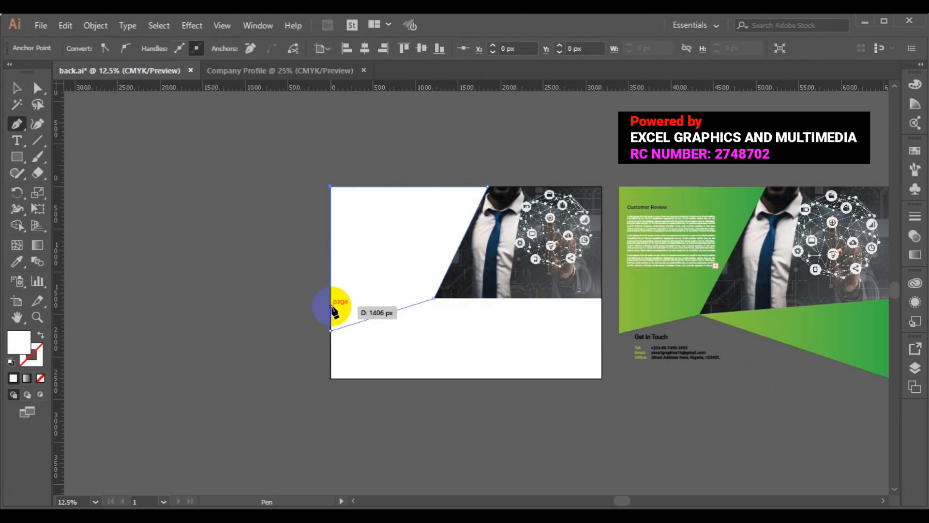
pyautogui.click(331, 331)
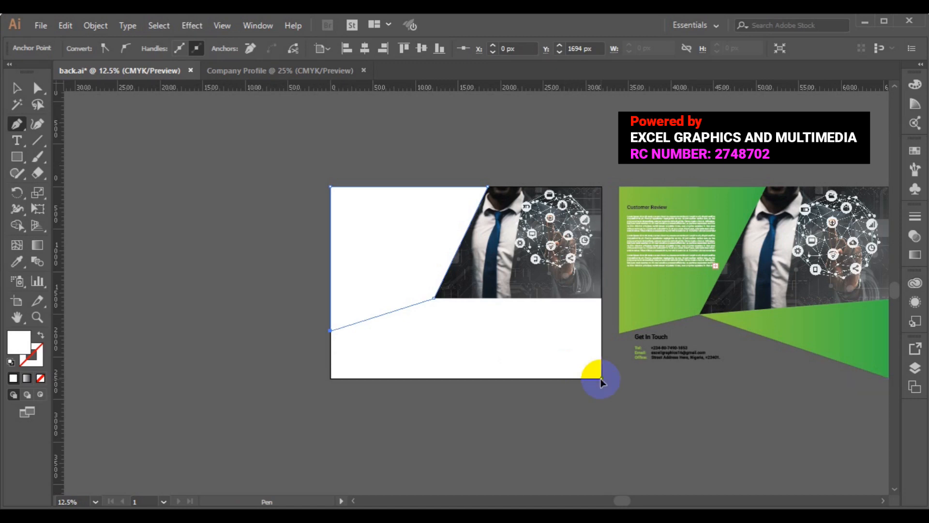
# Draw a closed Pen triangle through the artboard's lower-right corner, about (1215, 1311) at the photo's lower-left corner, and about (3180, 1311)
pyautogui.click(601, 379)
pyautogui.click(435, 299)
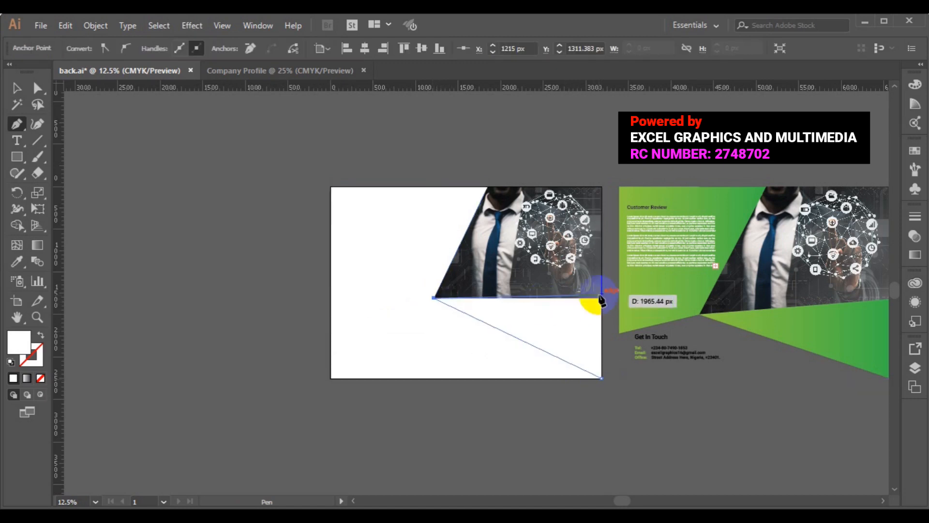
pyautogui.click(602, 299)
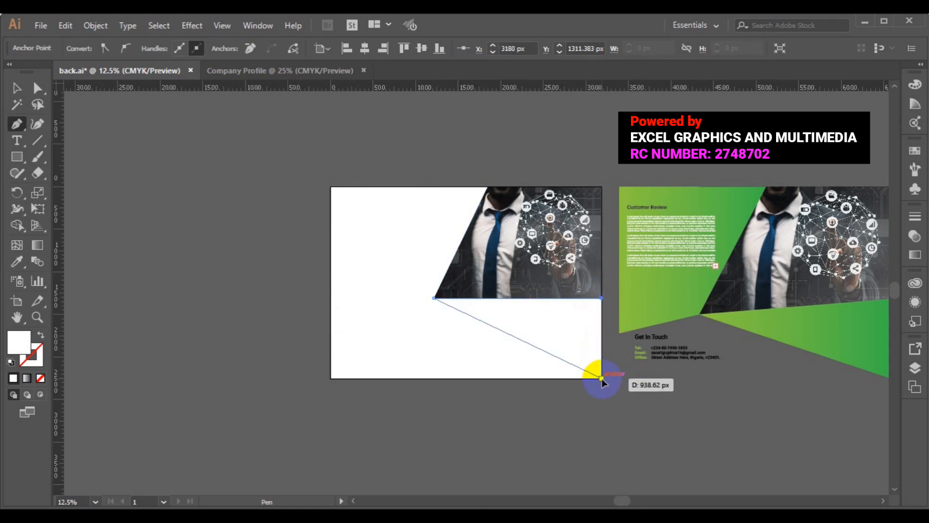
pyautogui.click(602, 378)
pyautogui.click(17, 95)
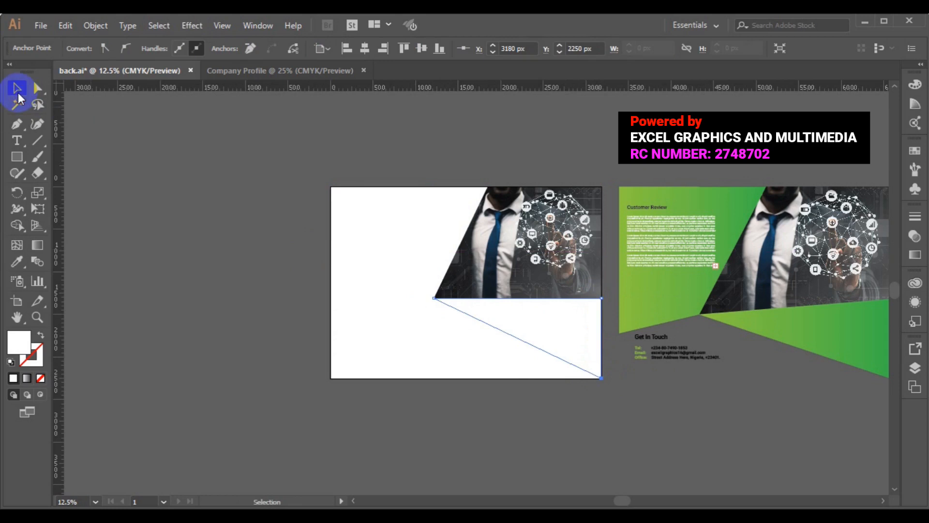
# Fill the new triangle below the photo with the green gradient sampled from the finished sample's lower triangle using the Eyedropper
pyautogui.click(17, 261)
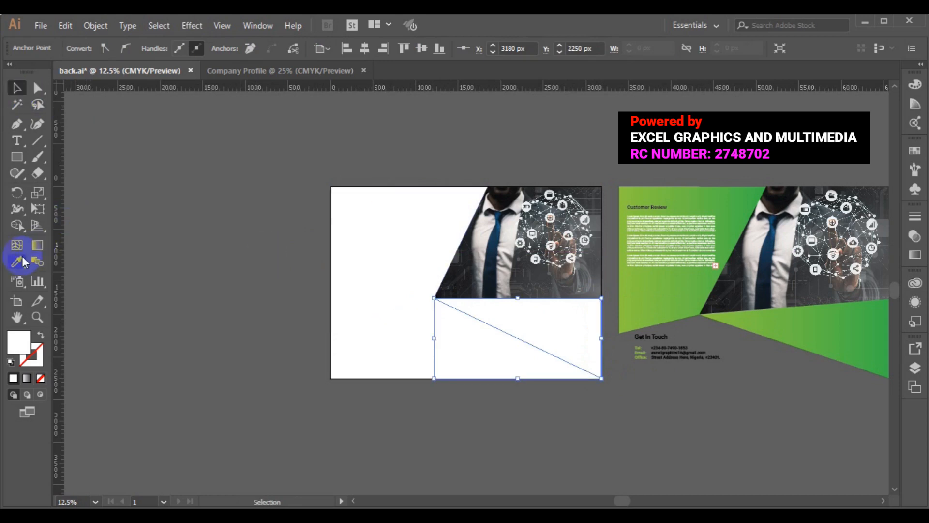
pyautogui.click(800, 324)
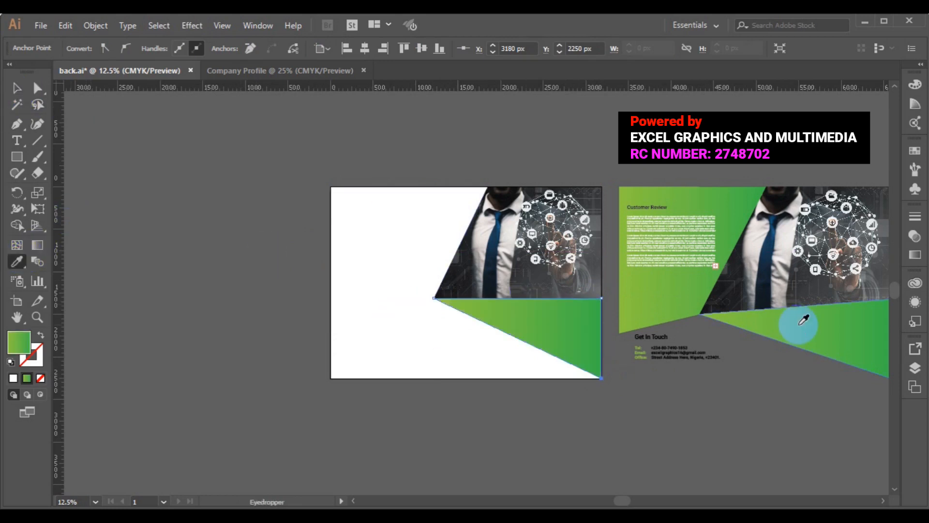
pyautogui.click(18, 88)
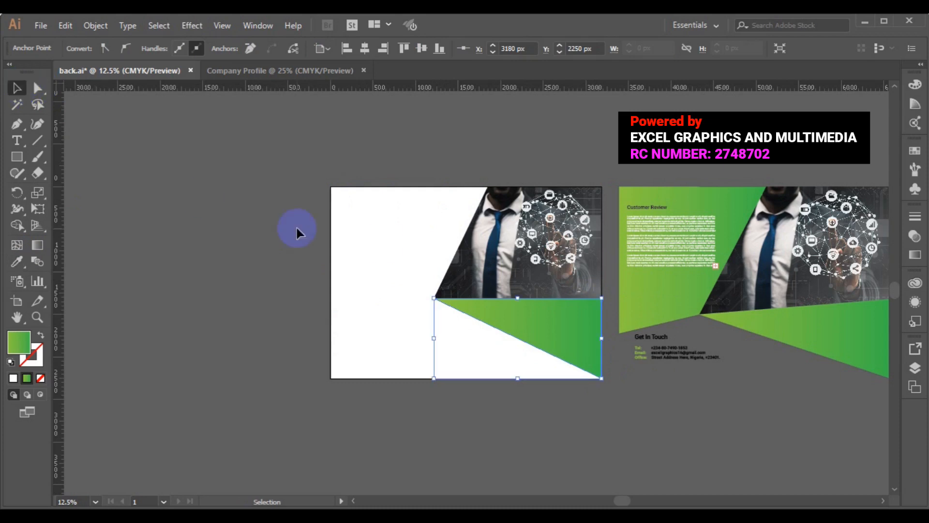
# Fill the white shape in the artboard's upper-left part with the green gradient sampled from the finished sample's matching shape, then deselect it
pyautogui.click(389, 237)
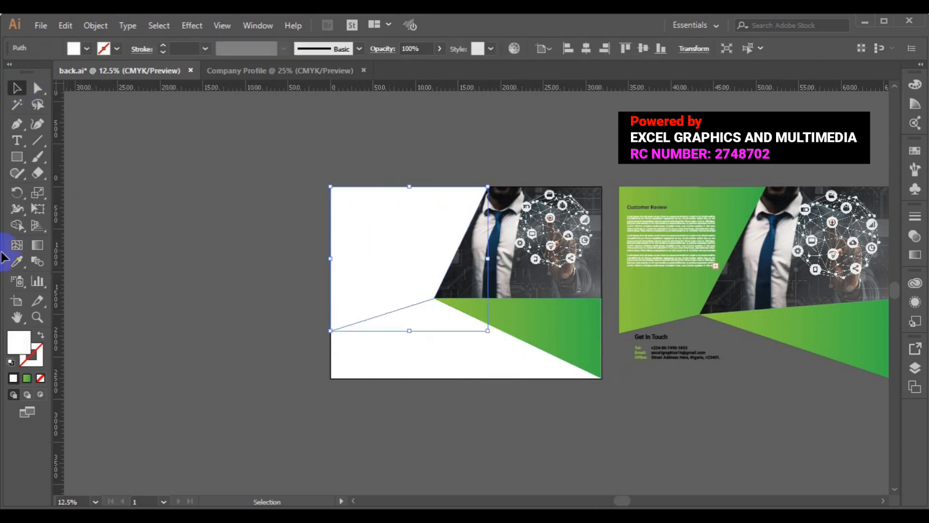
pyautogui.click(17, 262)
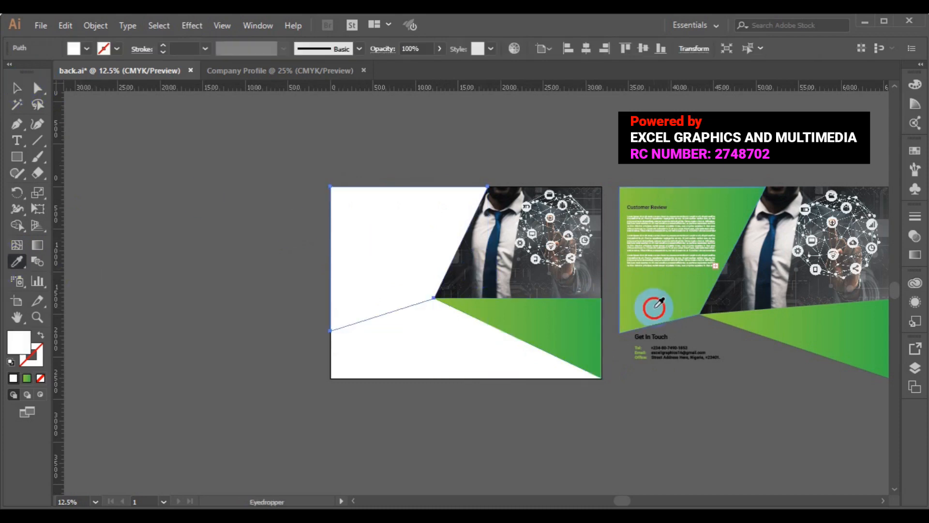
pyautogui.click(637, 303)
pyautogui.click(30, 82)
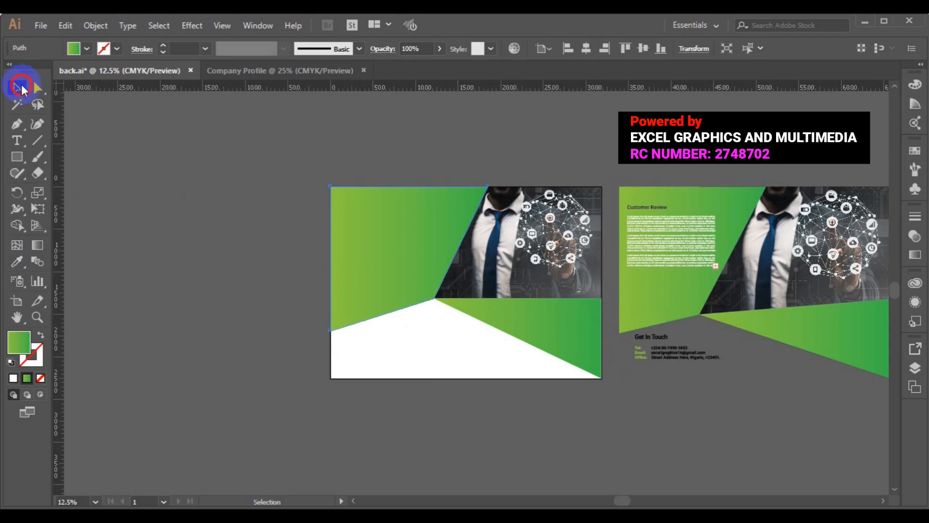
pyautogui.click(160, 245)
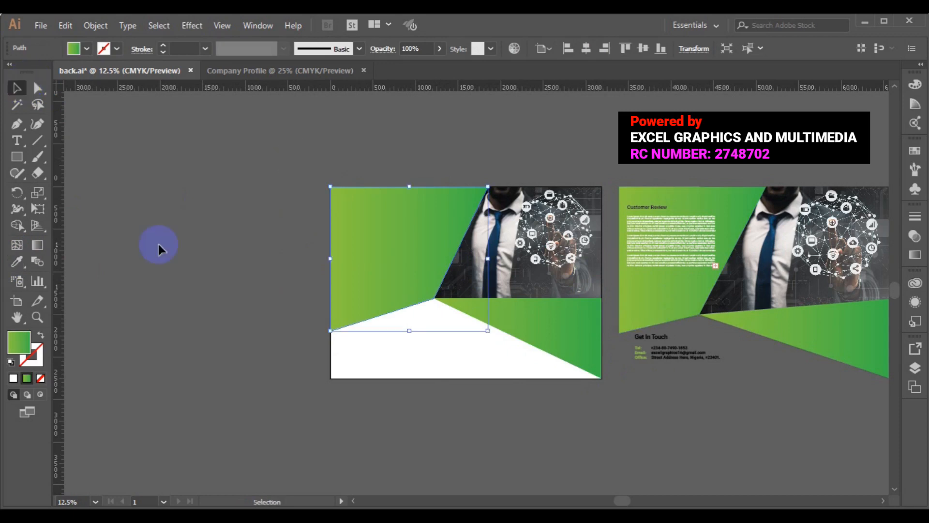
# Delete the finished sample's two green shapes and its businessman photo, keeping its text blocks beside the artboard
pyautogui.click(651, 258)
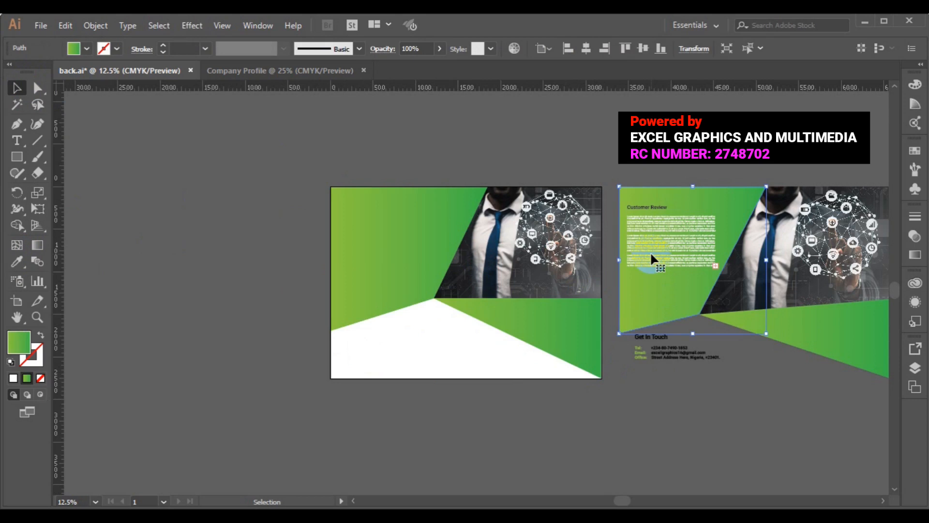
pyautogui.press('Delete')
pyautogui.click(827, 272)
pyautogui.press('Delete')
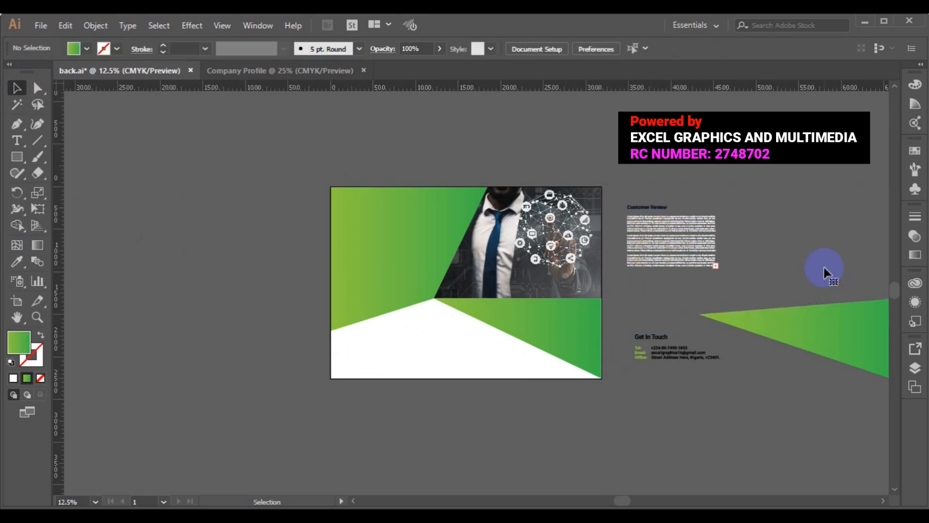
pyautogui.click(825, 304)
pyautogui.press('Delete')
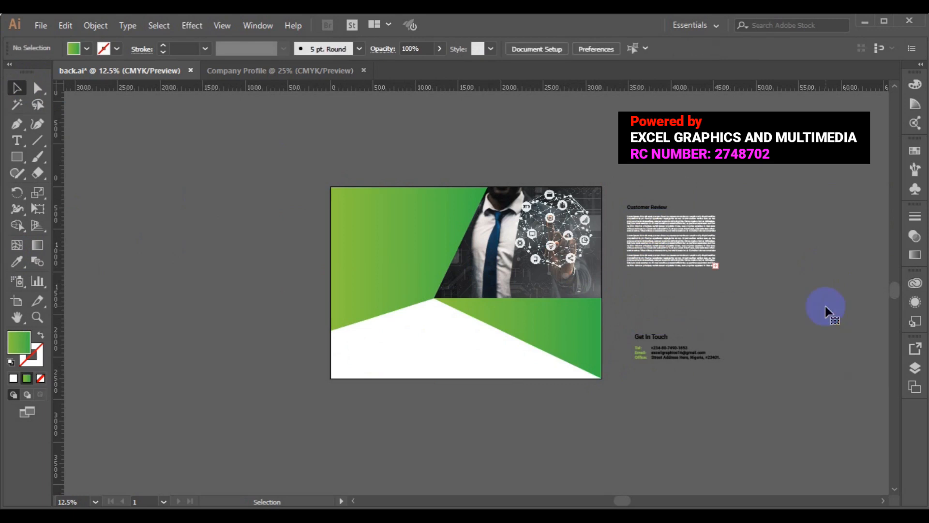
# Move the Customer Review heading and its paragraph together onto the artboard's upper-left green shape and bring them to the front
pyautogui.click(659, 250)
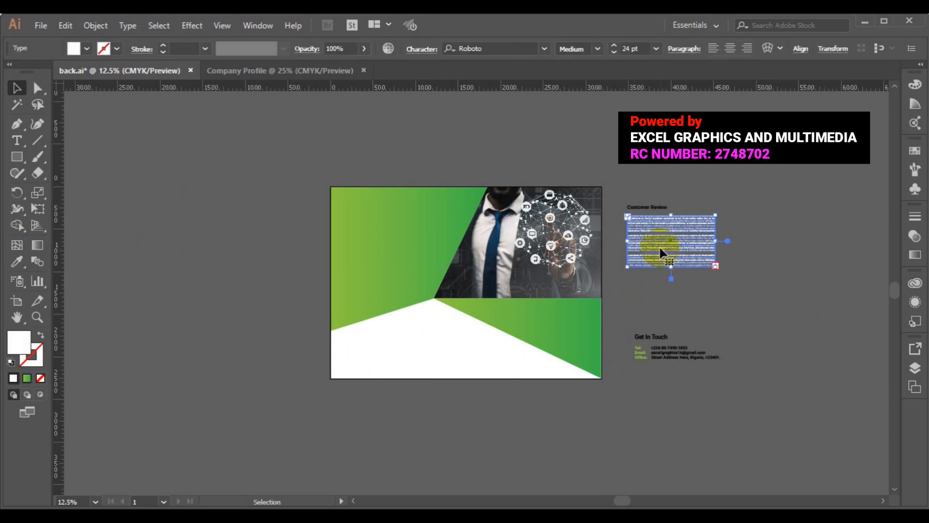
pyautogui.keyDown('shift'); pyautogui.click(648, 208); pyautogui.keyUp('shift')
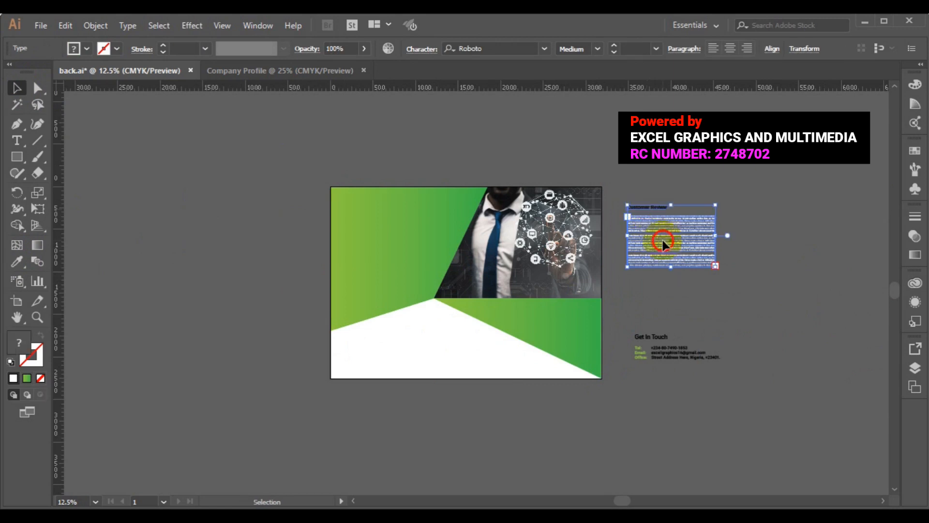
pyautogui.moveTo(591, 267); pyautogui.dragTo(379, 241)
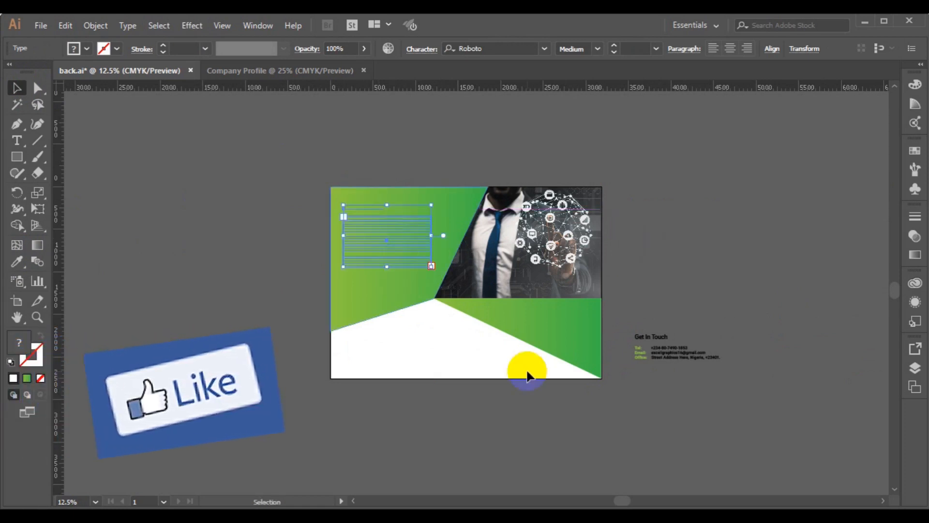
pyautogui.rightClick(412, 245)
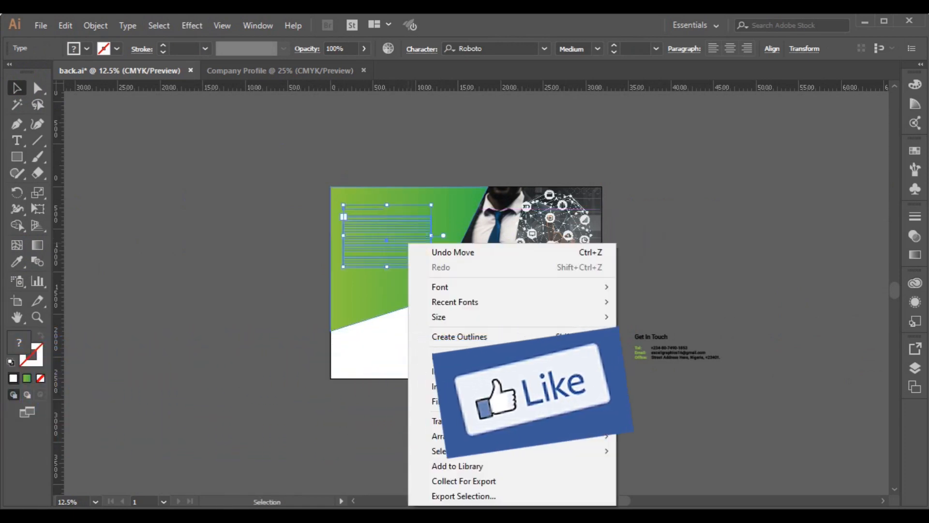
pyautogui.moveTo(481, 434)
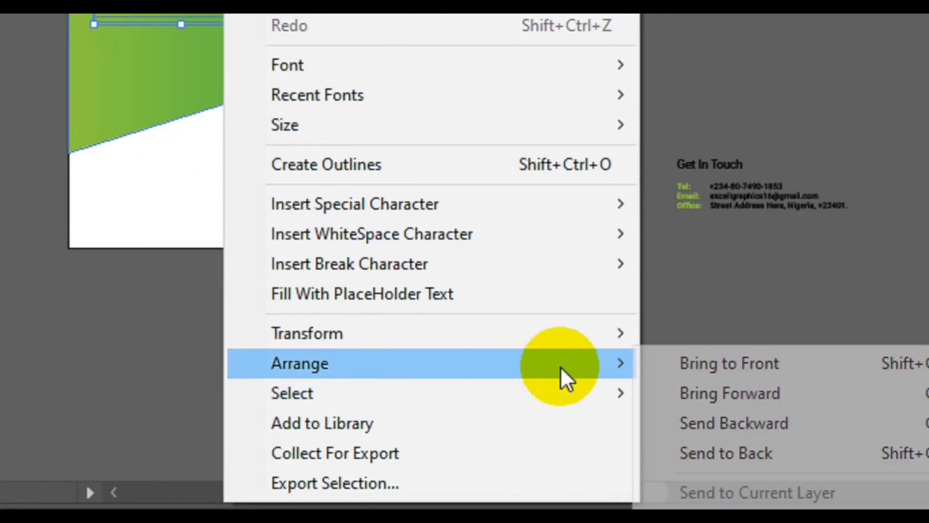
pyautogui.click(721, 368)
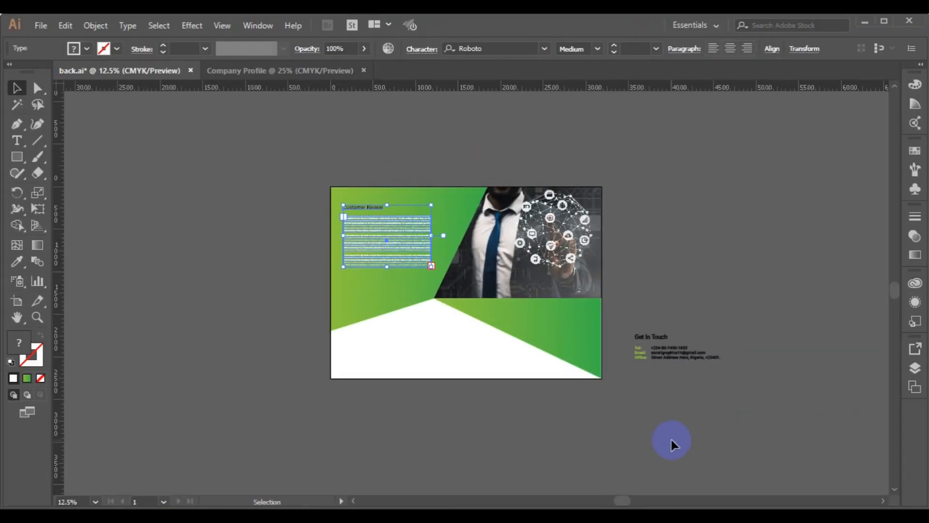
# Move the Get In Touch heading and its contact details together onto the artboard's lower-left white area, then fit the artboard in the window
pyautogui.click(667, 361)
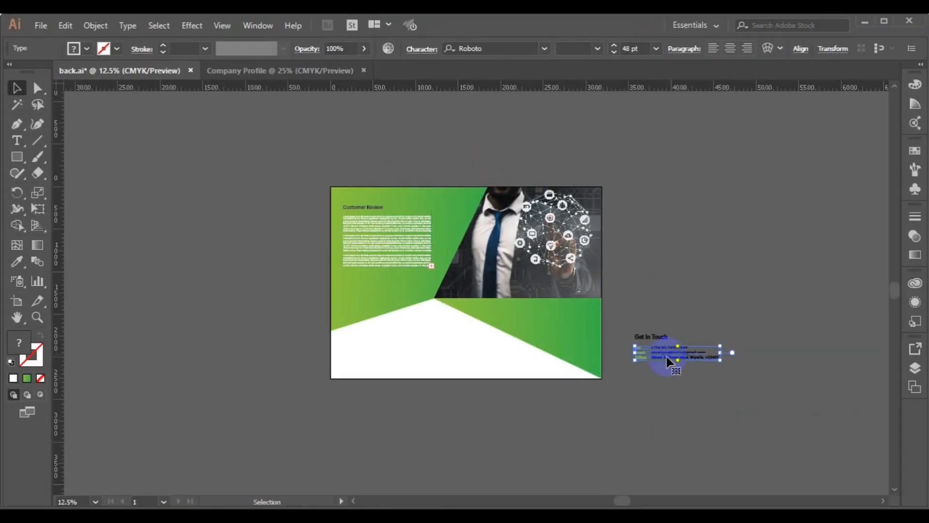
pyautogui.keyDown('shift'); pyautogui.click(661, 339); pyautogui.keyUp('shift')
pyautogui.moveTo(667, 361); pyautogui.dragTo(377, 365)
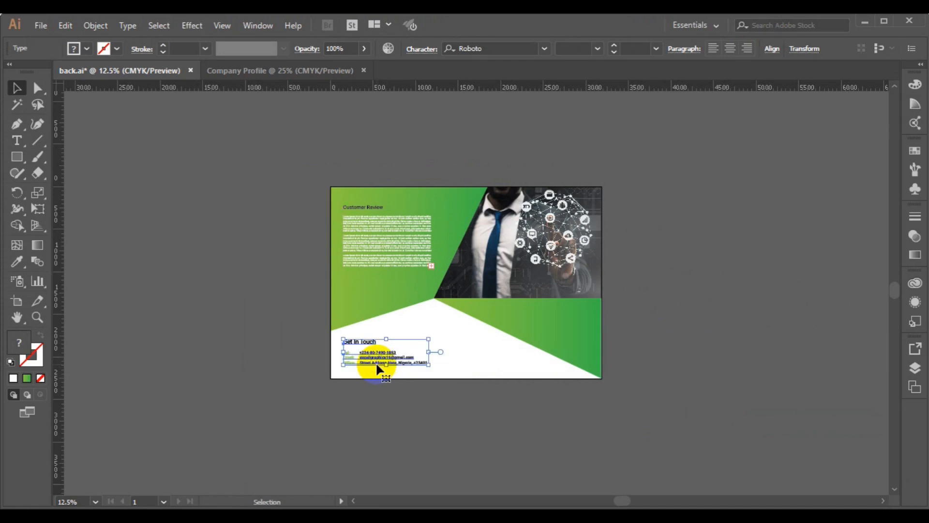
pyautogui.click(823, 277)
pyautogui.hotkey('ctrl', '0')
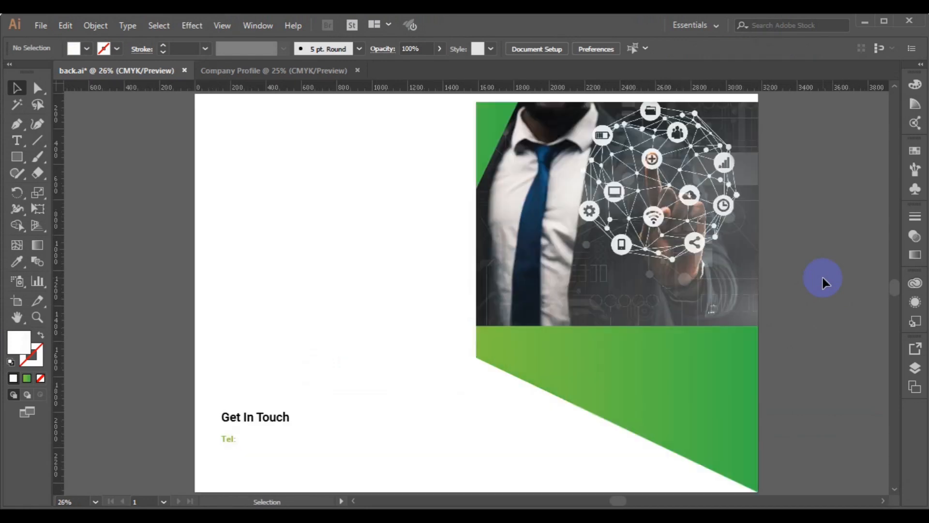